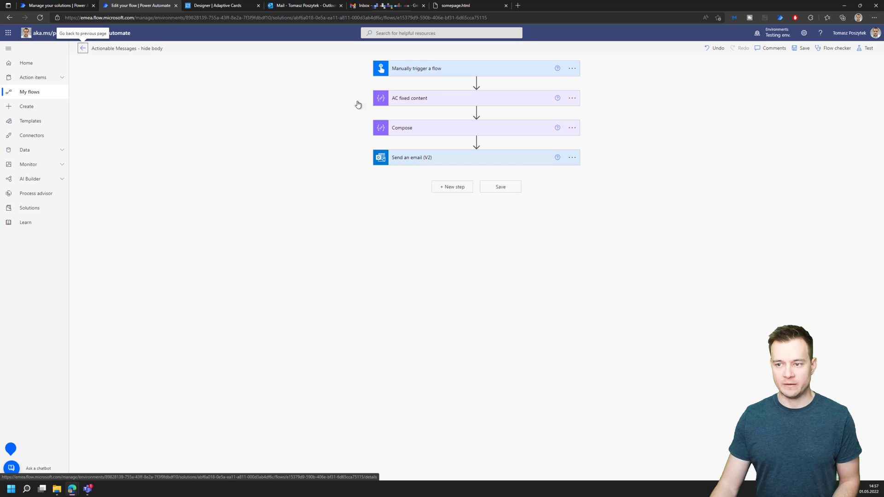
pyautogui.click(446, 99)
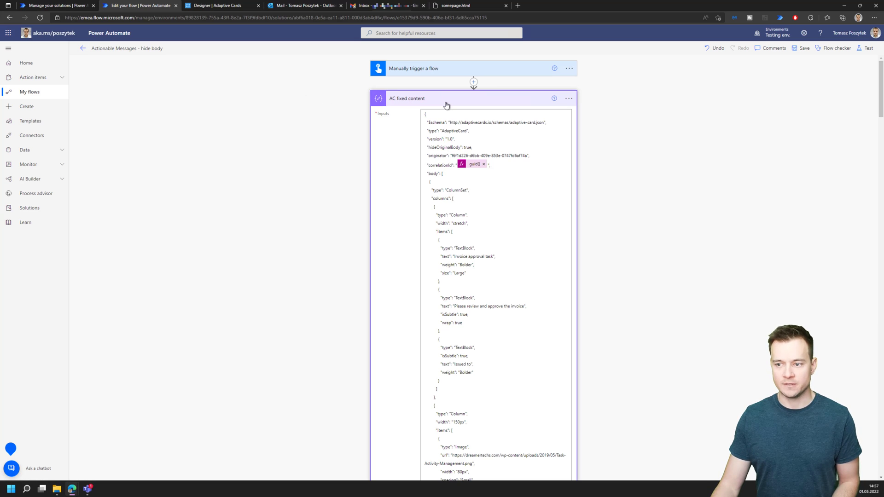
pyautogui.click(428, 150)
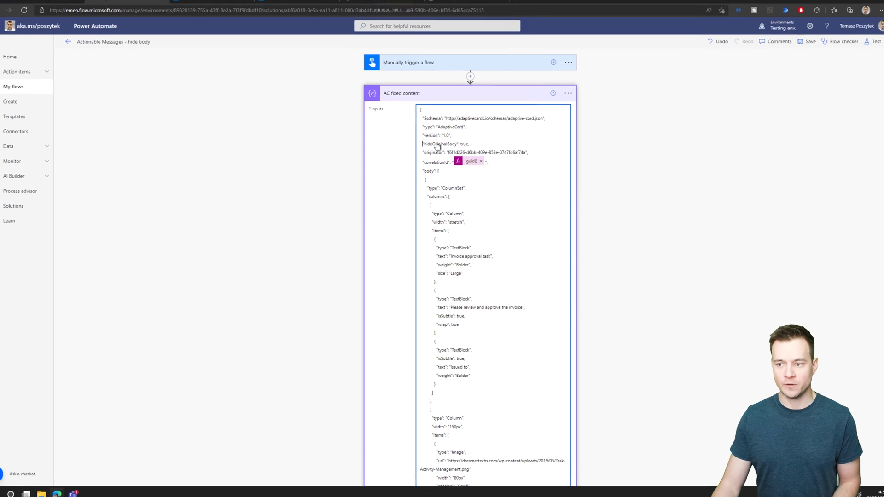
pyautogui.doubleClick(438, 146)
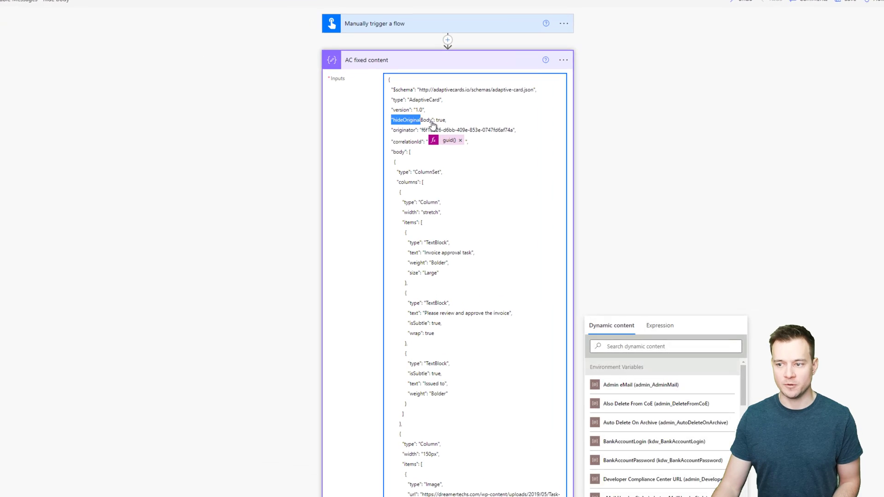
pyautogui.click(470, 145)
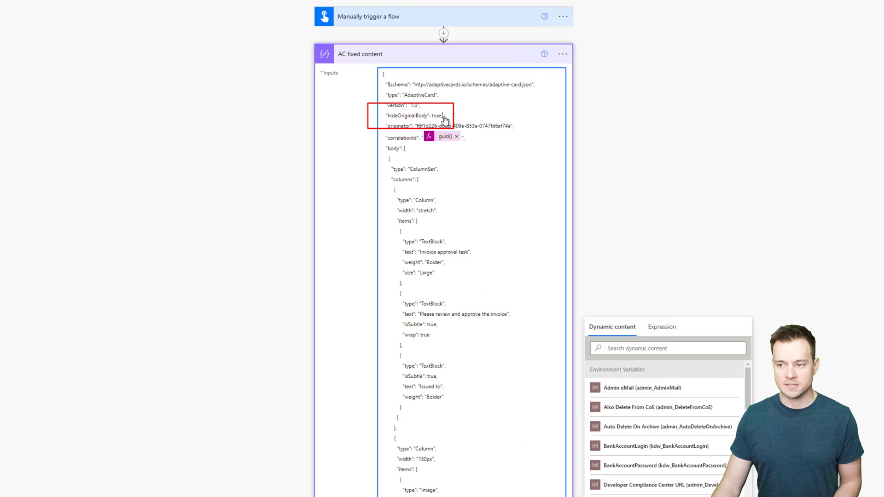
pyautogui.moveTo(444, 118); pyautogui.dragTo(386, 119)
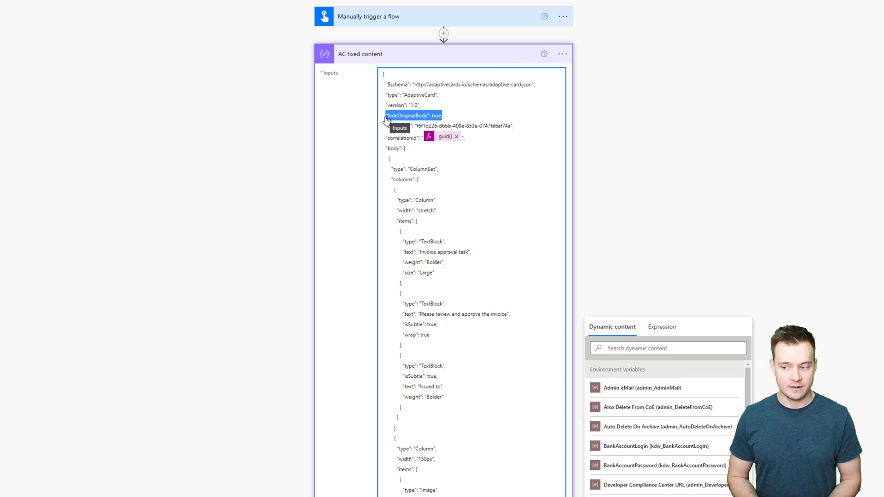
pyautogui.click(433, 59)
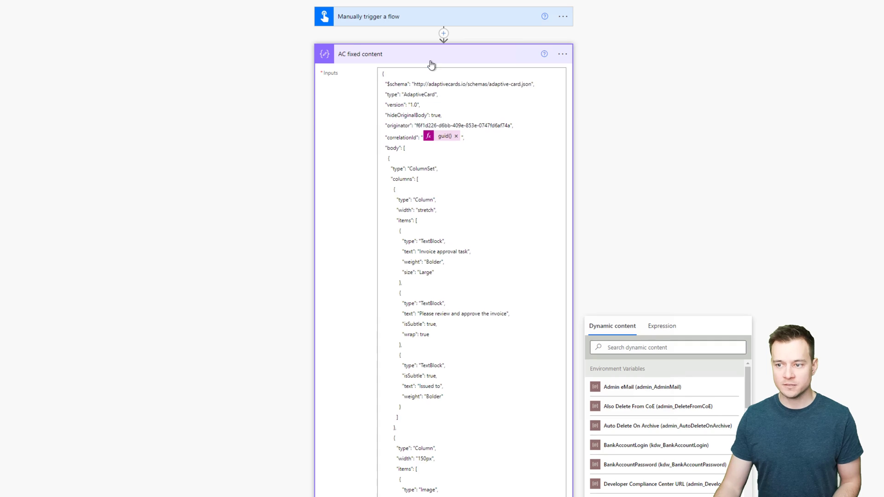
# Inspect the Compose step's inputs, highlighting the script wrapper and its closing </script> tag.
pyautogui.click(405, 94)
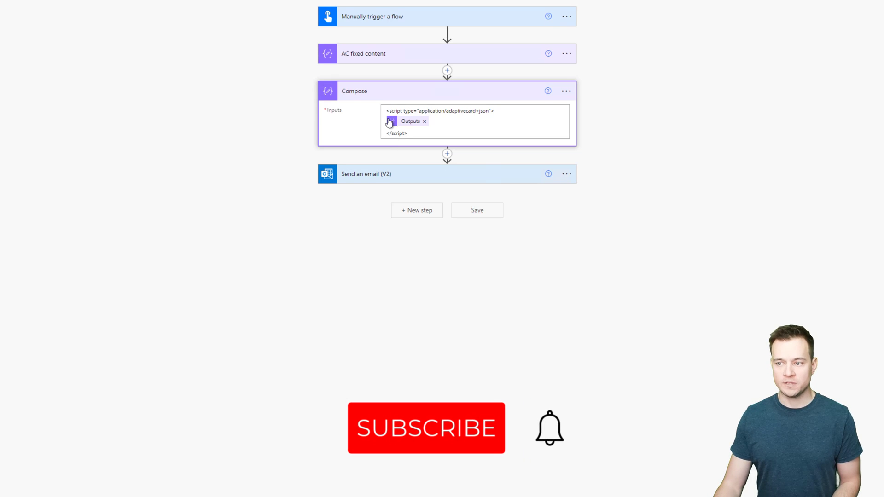
pyautogui.moveTo(428, 133); pyautogui.dragTo(388, 139)
pyautogui.click(353, 132)
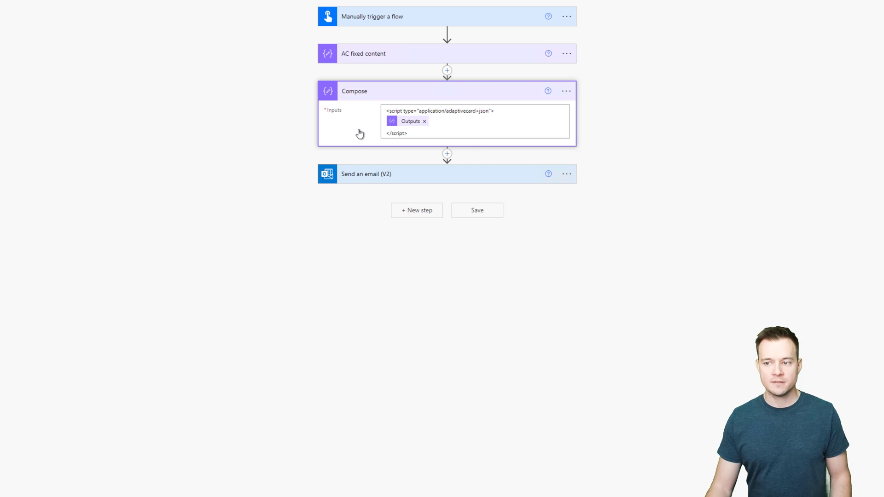
pyautogui.moveTo(387, 116); pyautogui.dragTo(495, 135)
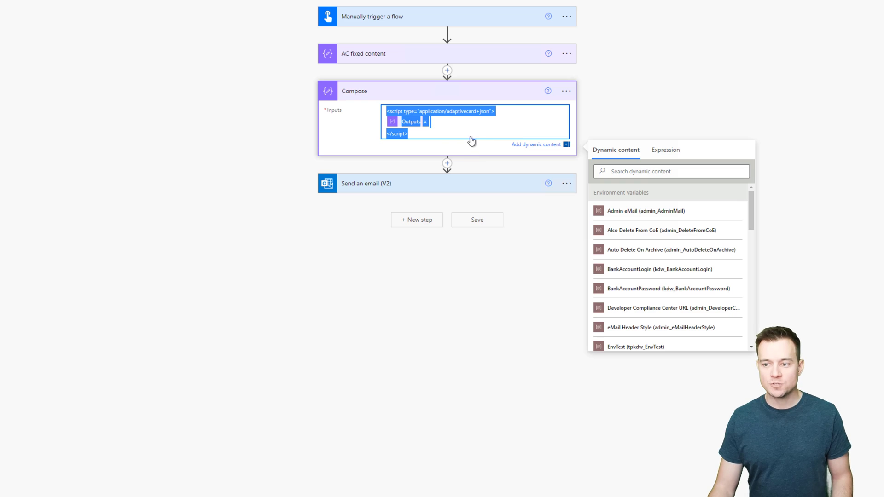
pyautogui.click(440, 139)
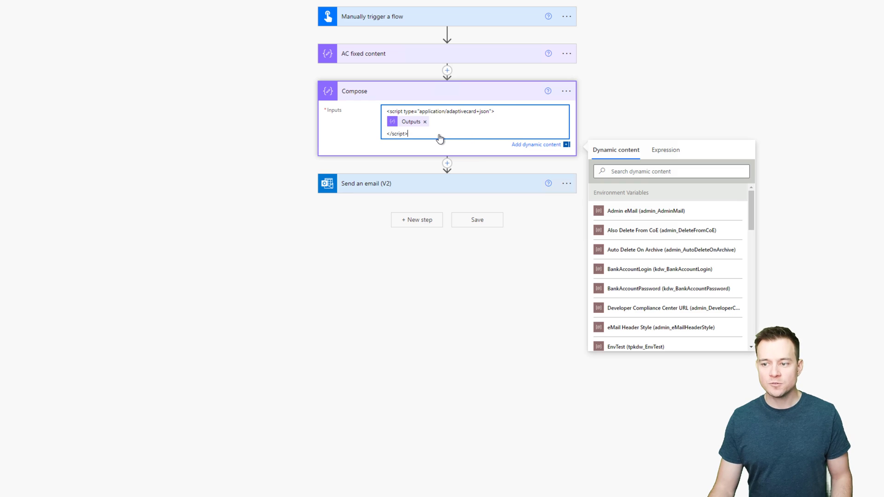
# Copy the AC fixed content card JSON and paste it over the Adaptive Cards designer payload.
pyautogui.click(396, 60)
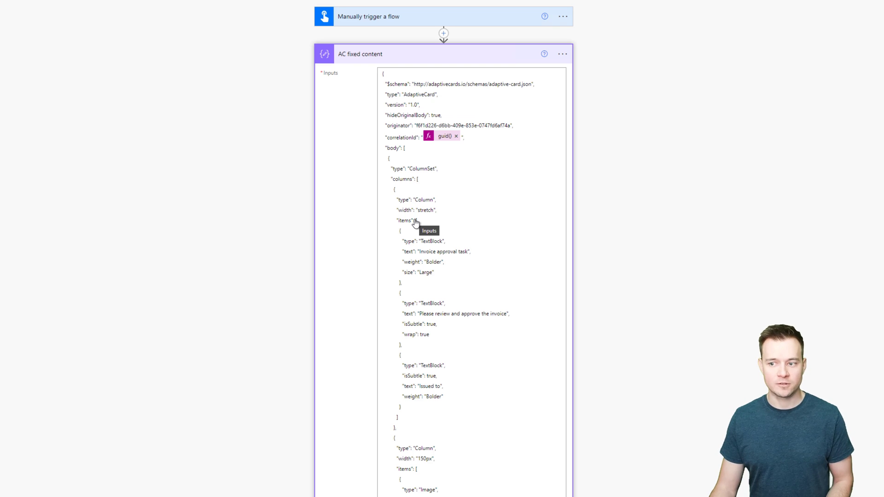
pyautogui.click(416, 223)
pyautogui.hotkey('ctrl', 'a')
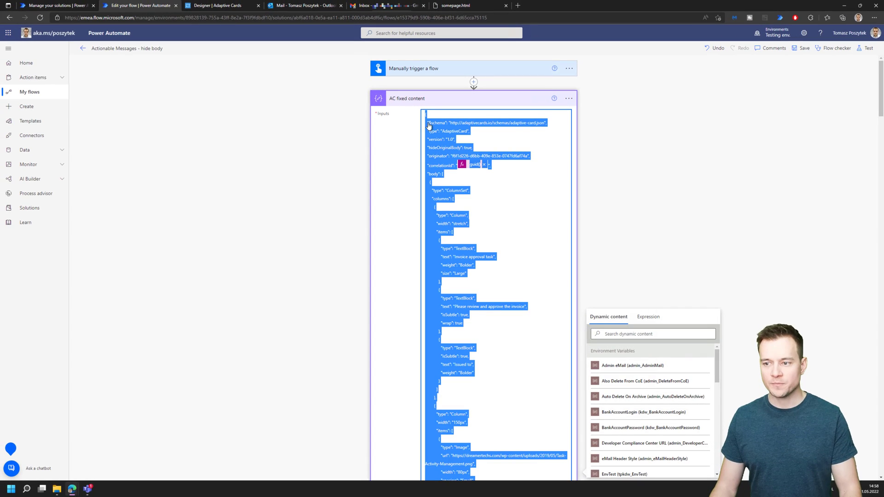
pyautogui.click(216, 6)
pyautogui.hotkey('ctrl', 'a')
pyautogui.hotkey('ctrl', 'v')
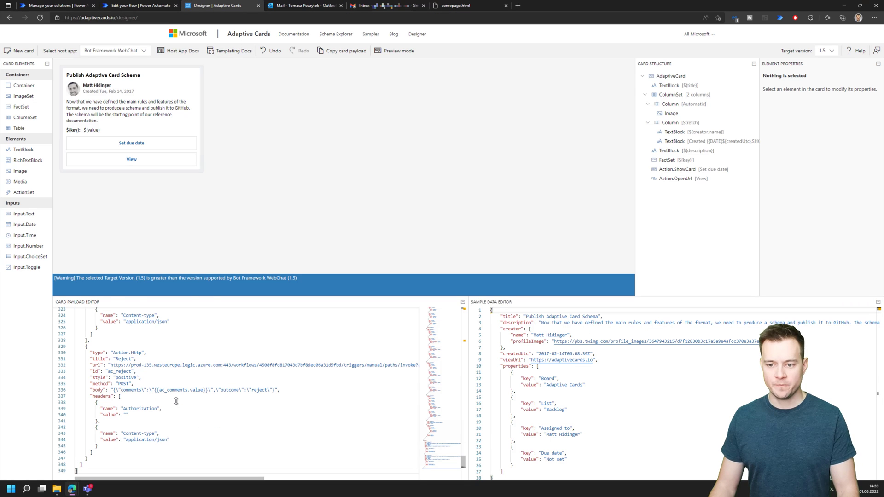
# Preview the card in the Outlook Actionable Messages host, then switch to the somepage.html invoice page.
pyautogui.click(122, 51)
pyautogui.click(122, 71)
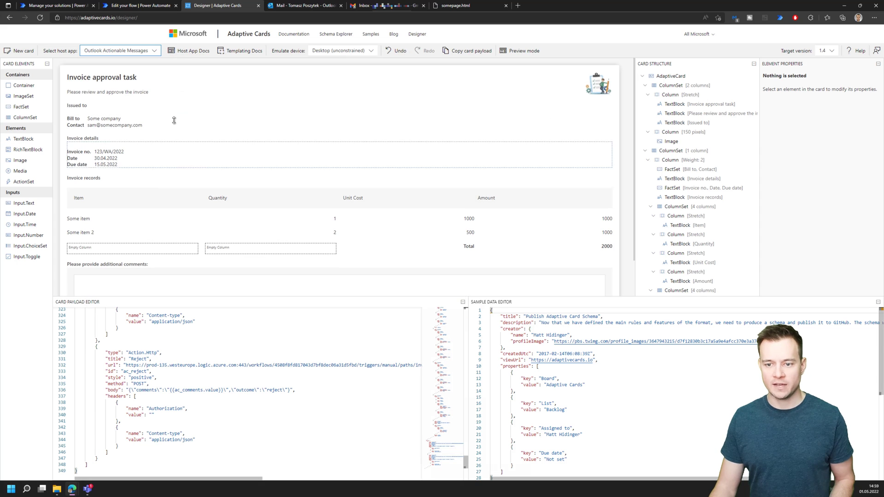
pyautogui.scroll(-1, 255, 177)
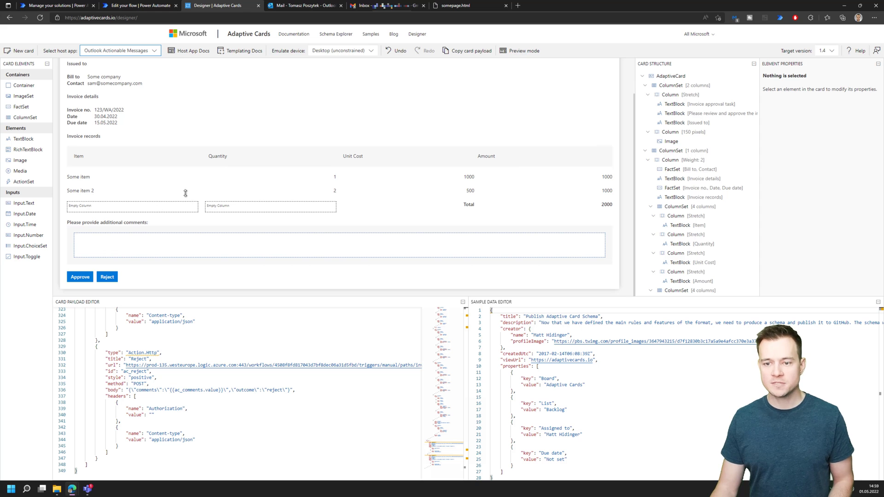
pyautogui.scroll(1, 190, 173)
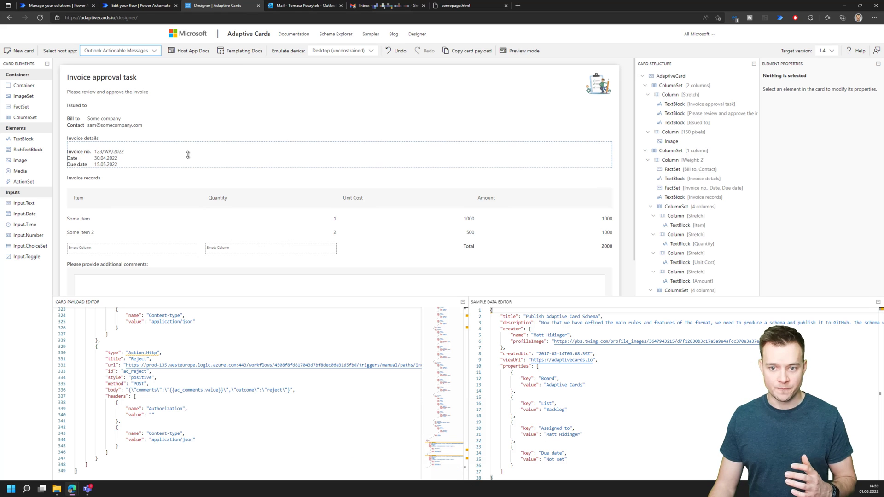
pyautogui.click(458, 6)
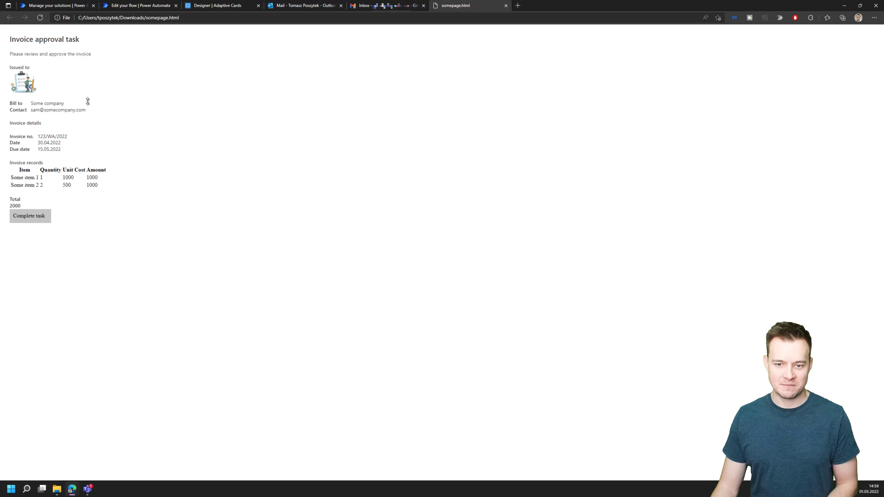
# Highlight the invoice heading, due date and records table on somepage.html.
pyautogui.moveTo(10, 39); pyautogui.dragTo(79, 150)
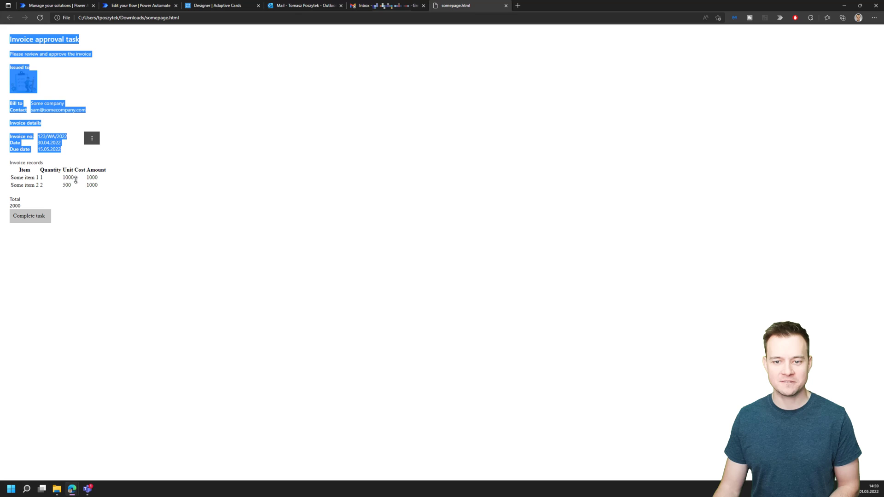
pyautogui.moveTo(106, 187); pyautogui.dragTo(14, 150)
pyautogui.click(28, 176)
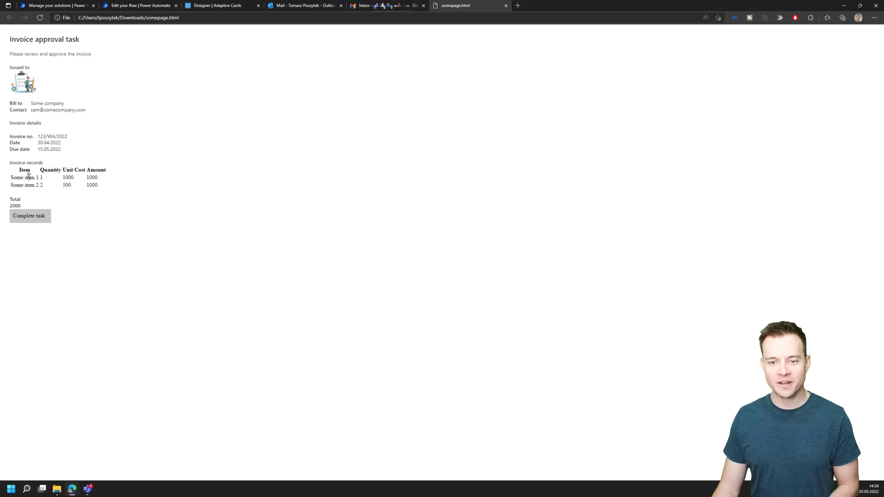
# Follow the Complete task link to Approvals, go back, and return to the flow editor.
pyautogui.click(27, 217)
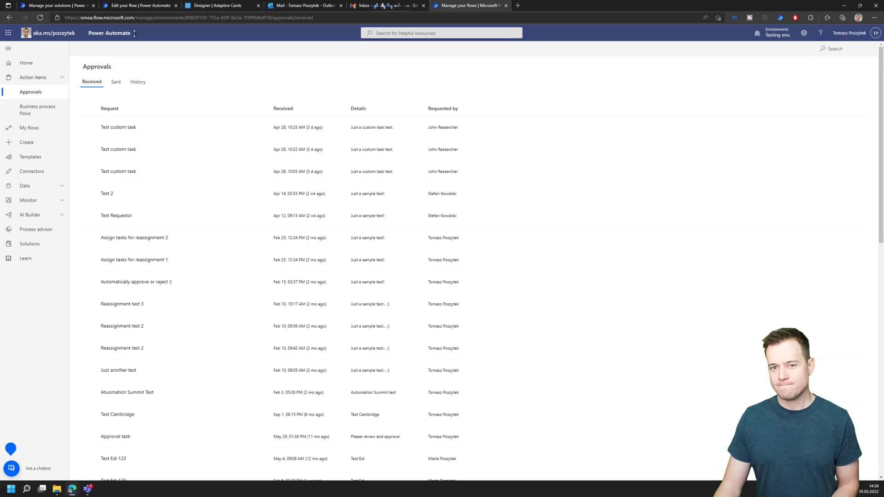
pyautogui.click(9, 18)
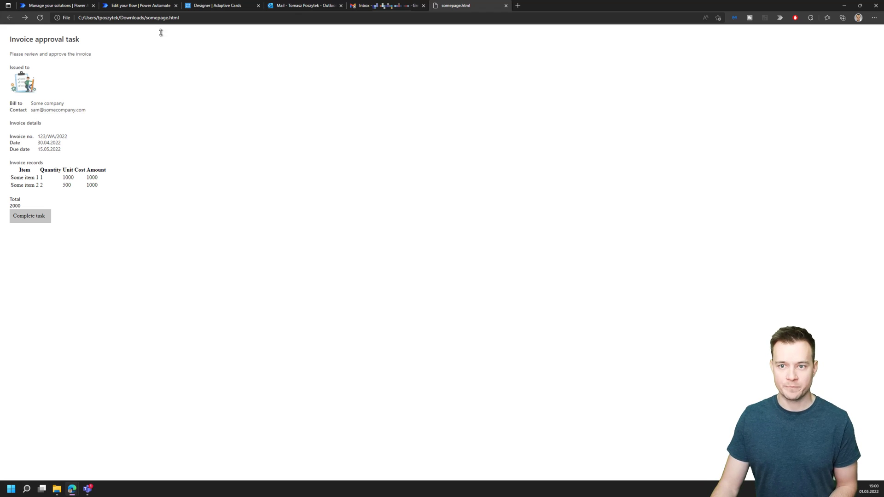
pyautogui.click(140, 5)
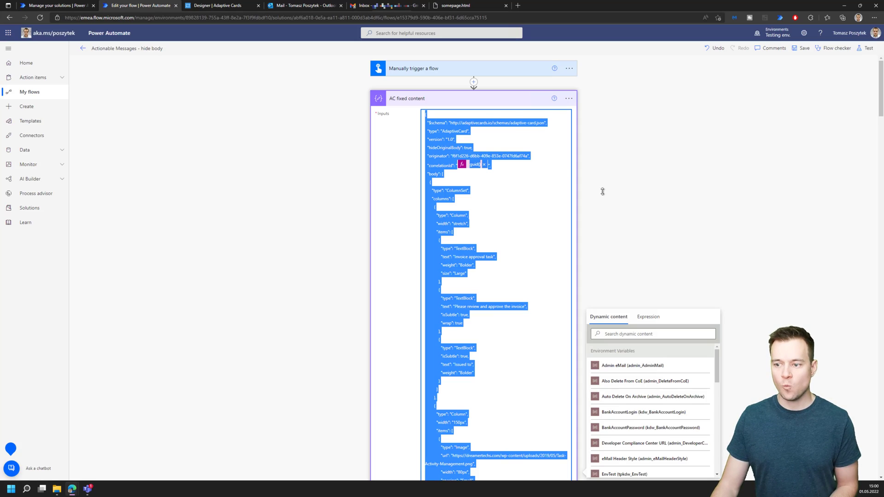
# Collapse AC fixed content, expand Send an email (V2), and run a manual test of the flow.
pyautogui.click(479, 99)
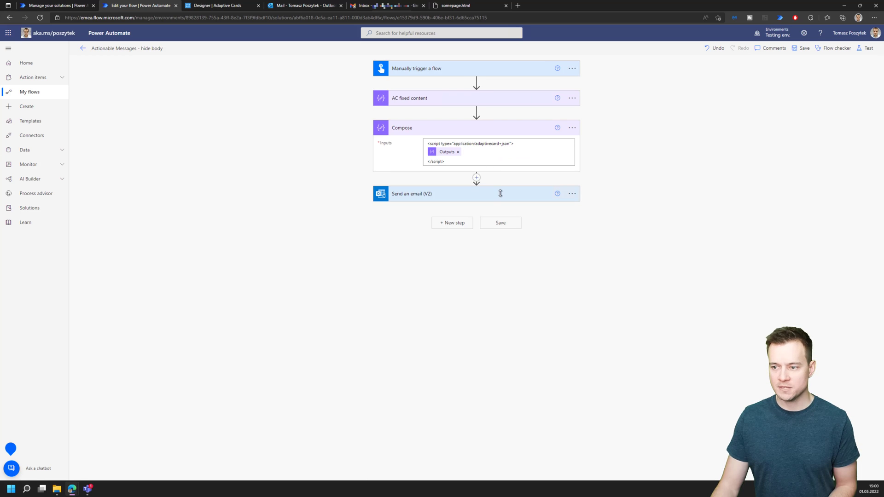
pyautogui.click(541, 191)
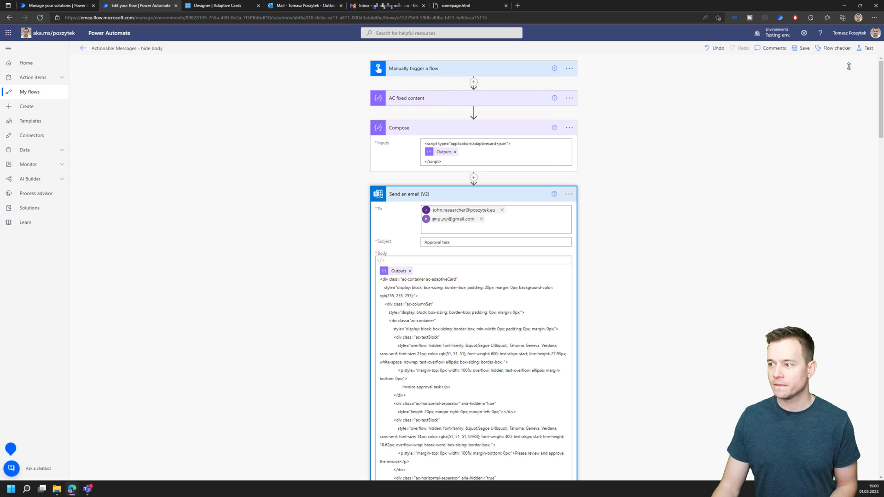
pyautogui.click(868, 48)
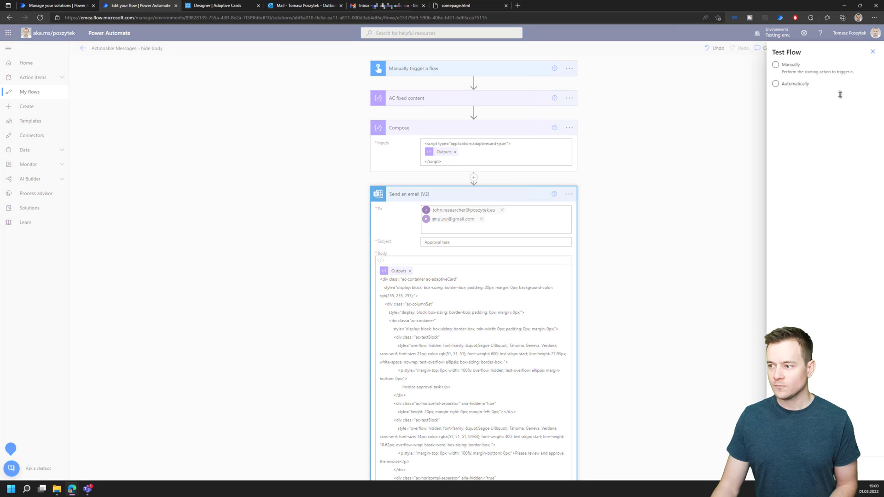
pyautogui.click(791, 65)
pyautogui.press('Return')
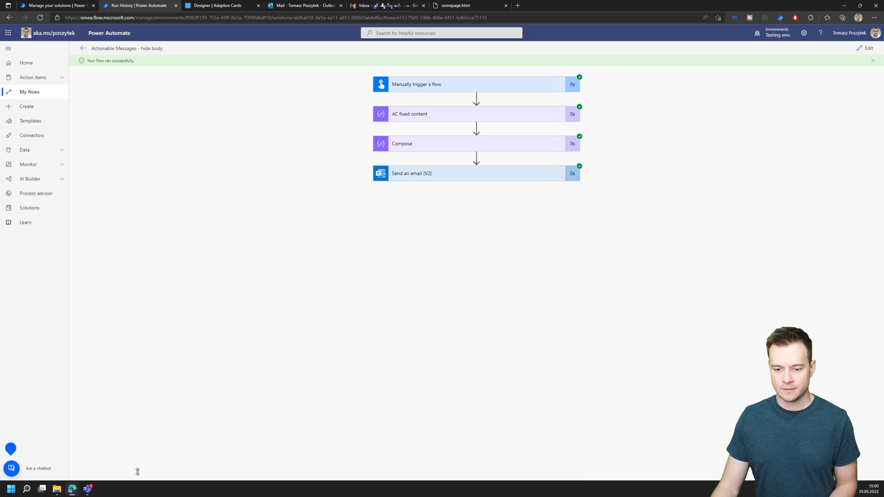
# Show the email step's run inputs and select the script block and HTML parts of the body.
pyautogui.click(450, 176)
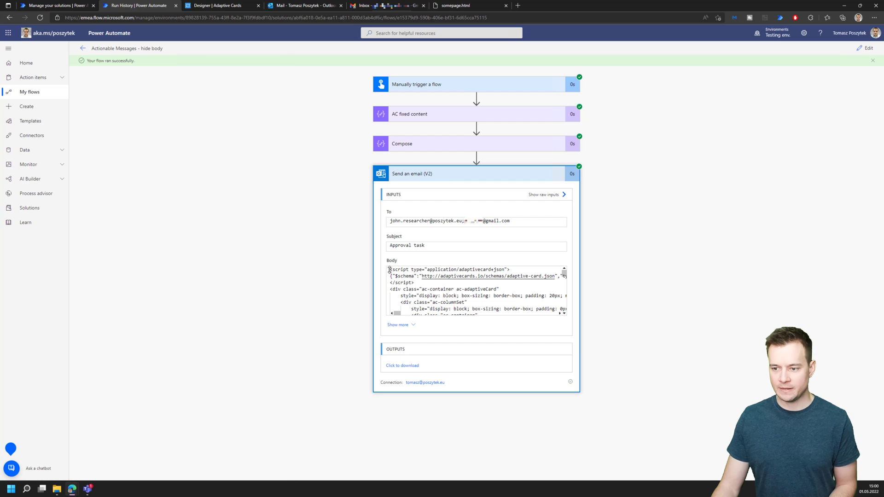
pyautogui.click(414, 283)
pyautogui.keyDown('shift'); pyautogui.click(389, 270); pyautogui.keyUp('shift')
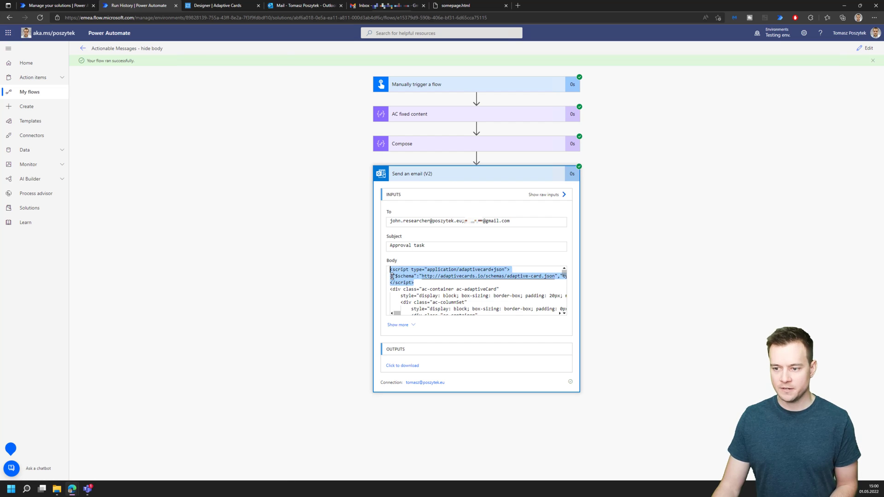
pyautogui.click(392, 276)
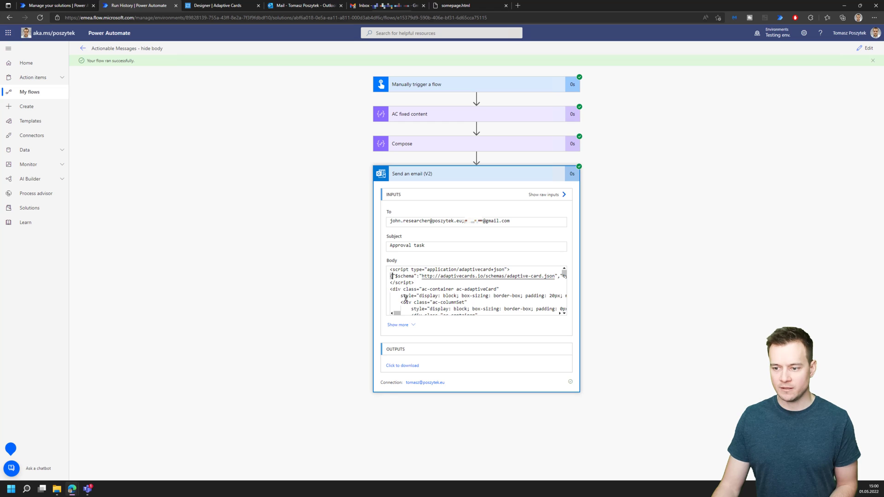
pyautogui.moveTo(390, 289); pyautogui.dragTo(427, 313)
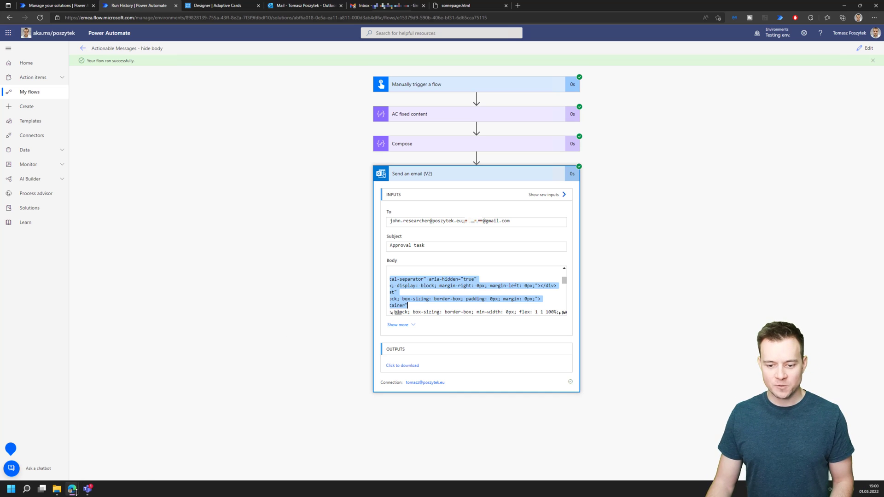
# Open the 3:00 PM Approval task email in the Outlook window.
pyautogui.moveTo(74, 489)
pyautogui.click(115, 457)
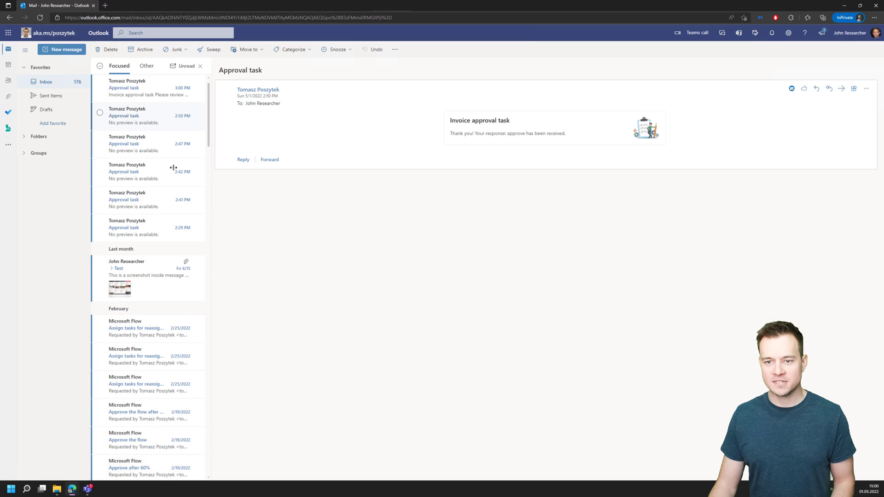
pyautogui.click(160, 82)
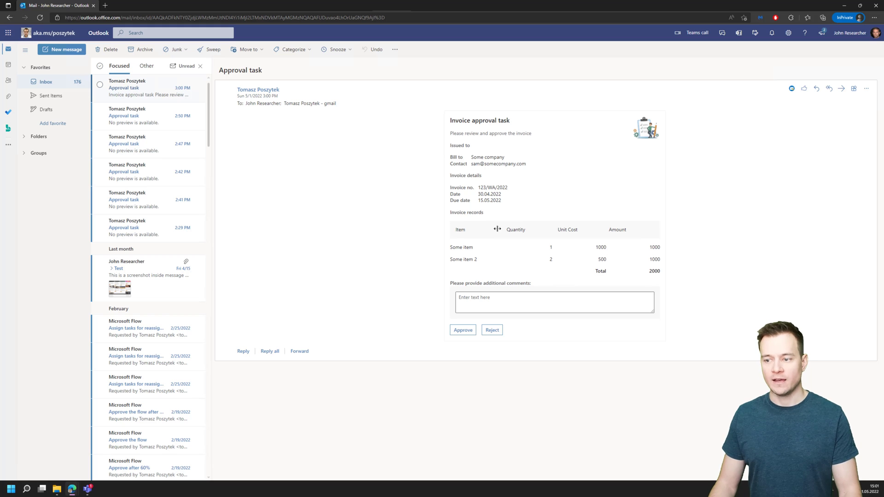
# Switch to the other browser window showing the Gmail inbox.
pyautogui.hotkey('alt', 'Tab')
pyautogui.press('Escape')
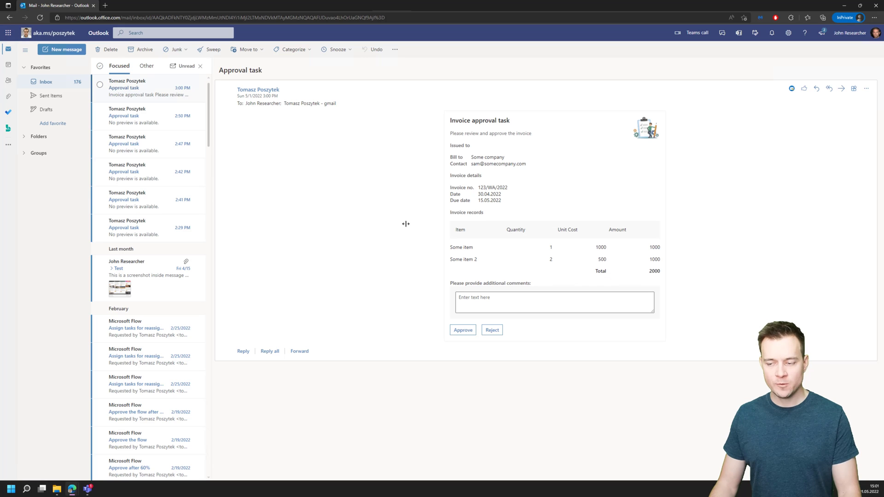
pyautogui.hotkey('alt', 'Tab')
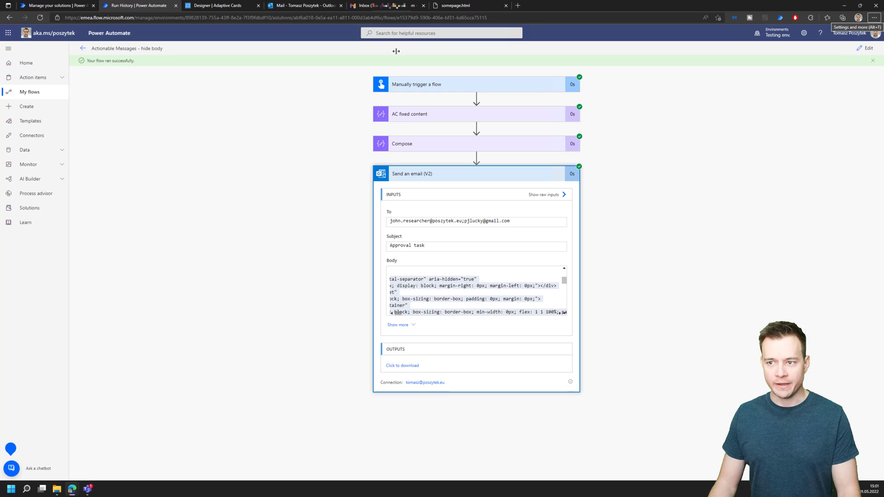
pyautogui.hotkey('ctrl', '5')
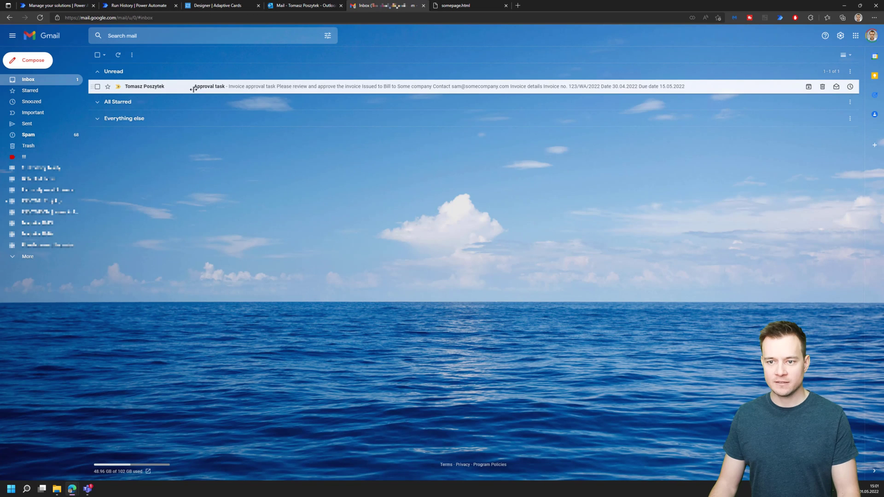
# Open the Approval task email in Gmail and follow its Complete task link to Approvals.
pyautogui.click(257, 87)
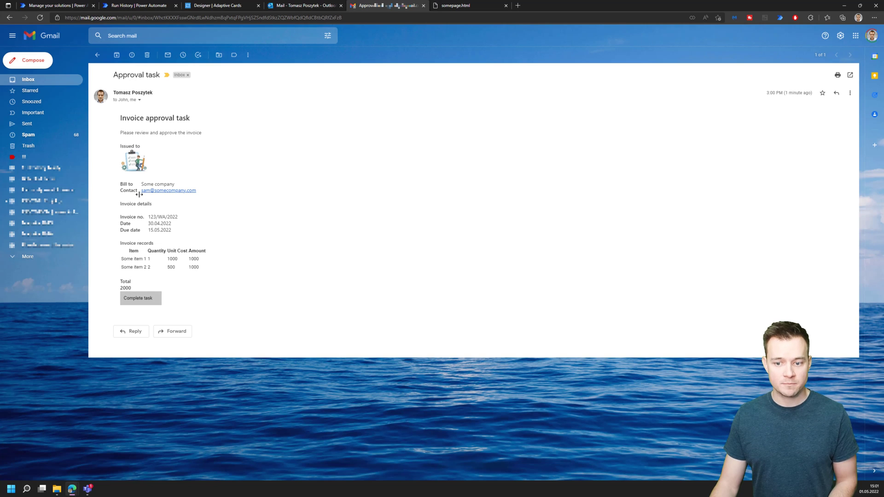
pyautogui.click(150, 298)
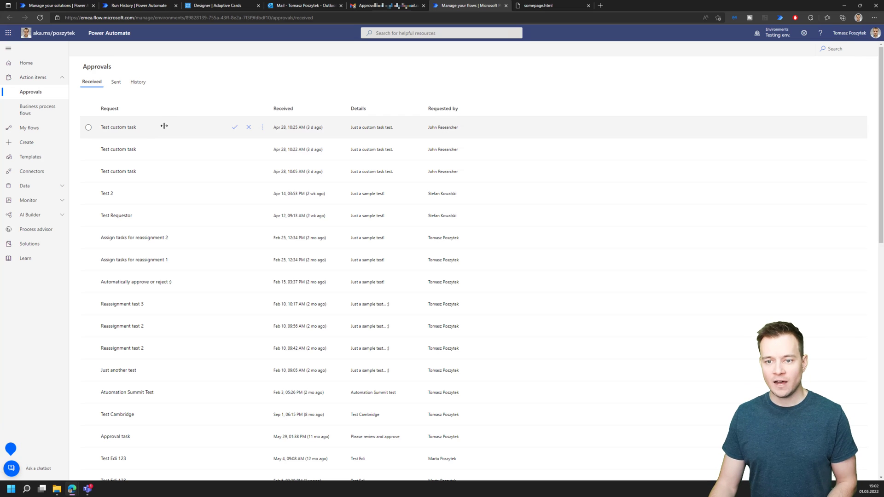
# Open the first Test custom task approval for response, then return to the Gmail email.
pyautogui.click(116, 128)
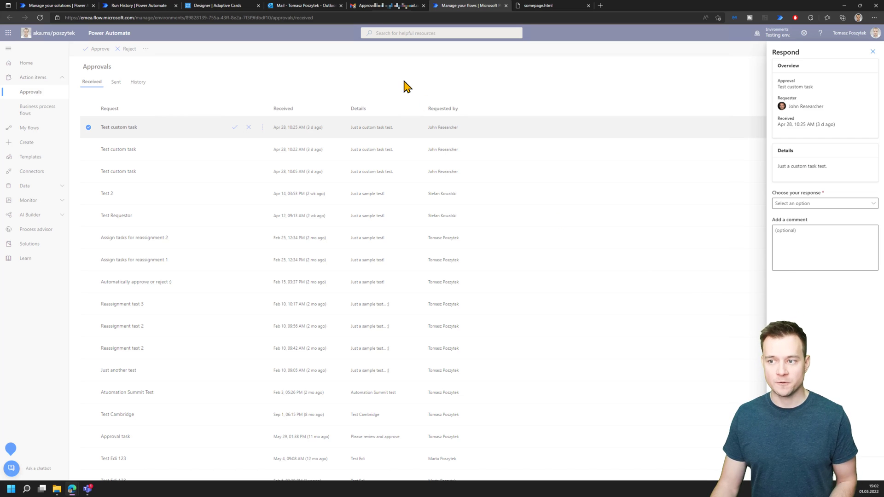
pyautogui.click(377, 6)
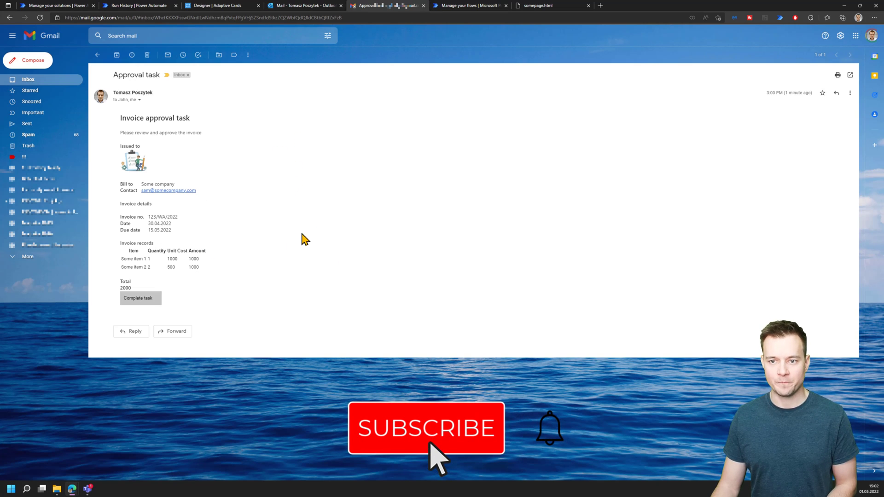
# In the run history, expand AC fixed content and highlight its hideOriginalBody property.
pyautogui.click(138, 6)
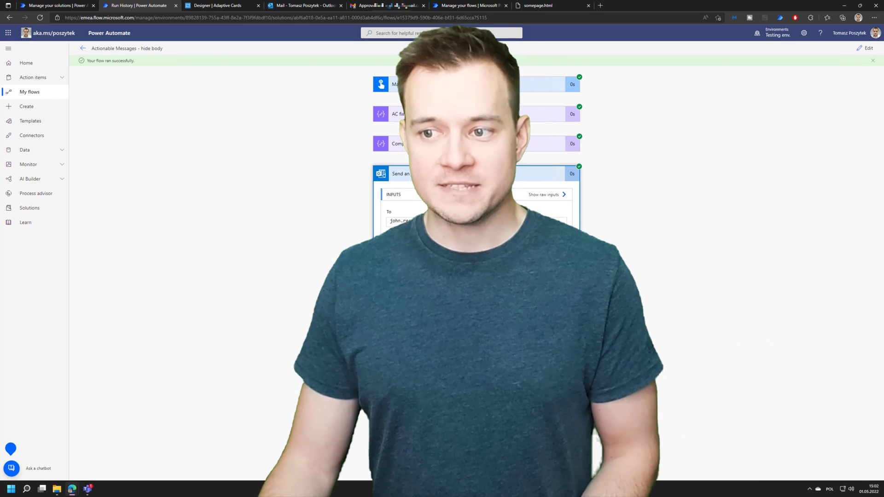
pyautogui.click(396, 114)
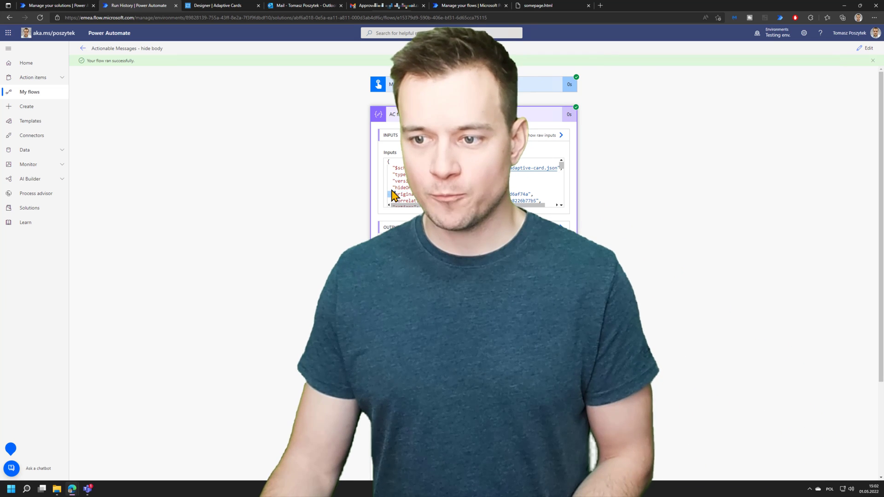
pyautogui.moveTo(393, 196); pyautogui.dragTo(416, 188)
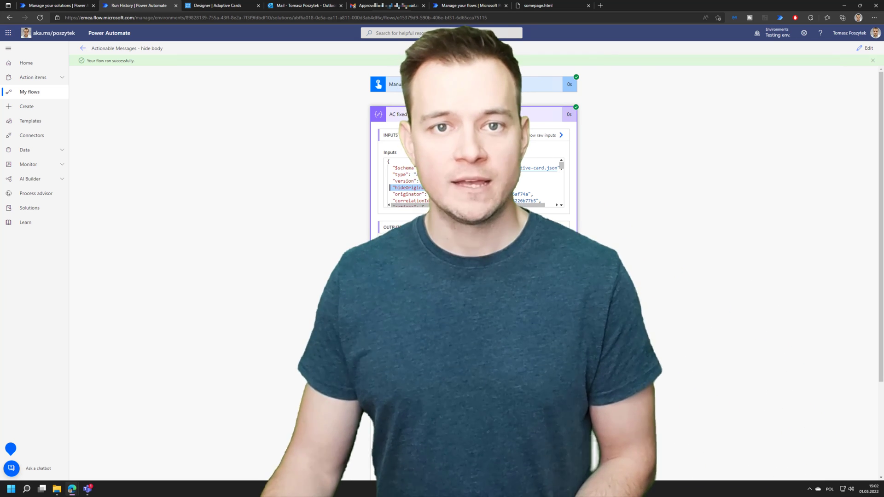